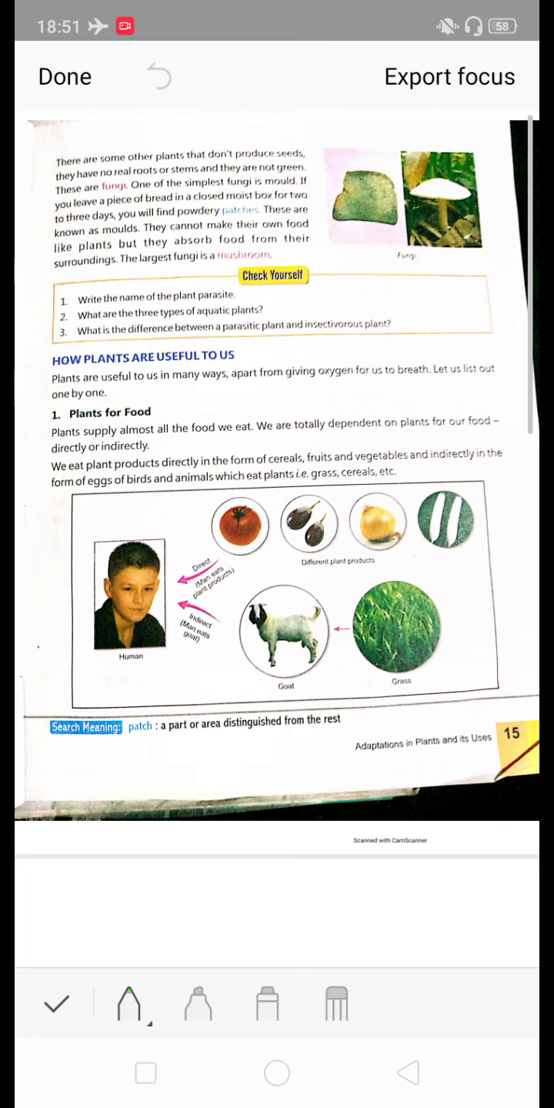
- Draw a green underline beneath "other plants that don't" at the start of the fungi paragraph
left_click_drag(128, 163, 312, 155)
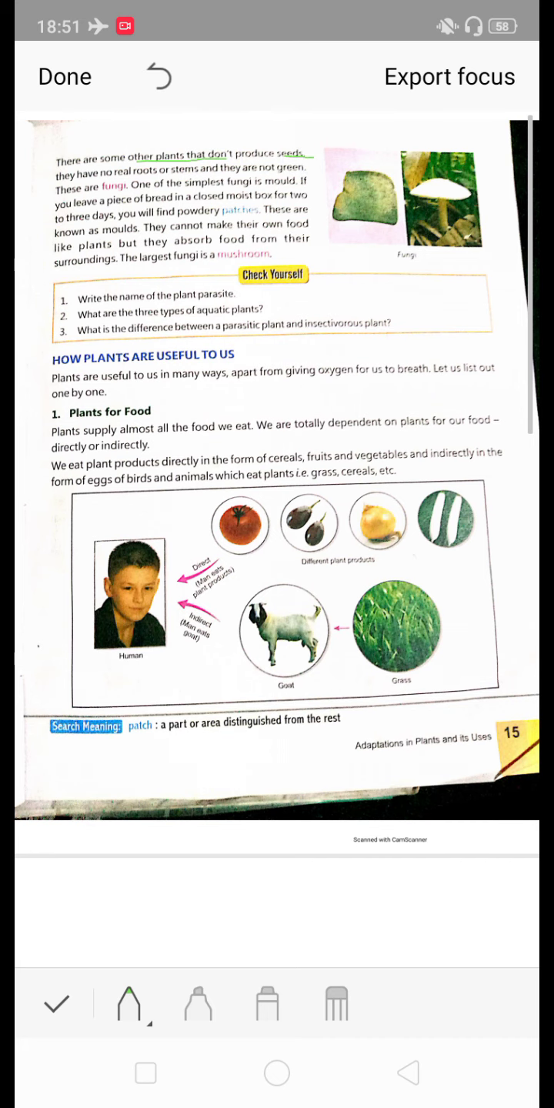
- Underline the fungi lines from "no real roots or stems" through mould and bread to "food from their surroundings"
left_click_drag(108, 175, 191, 176)
left_click_drag(256, 177, 307, 175)
left_click_drag(75, 204, 132, 203)
left_click_drag(211, 191, 304, 190)
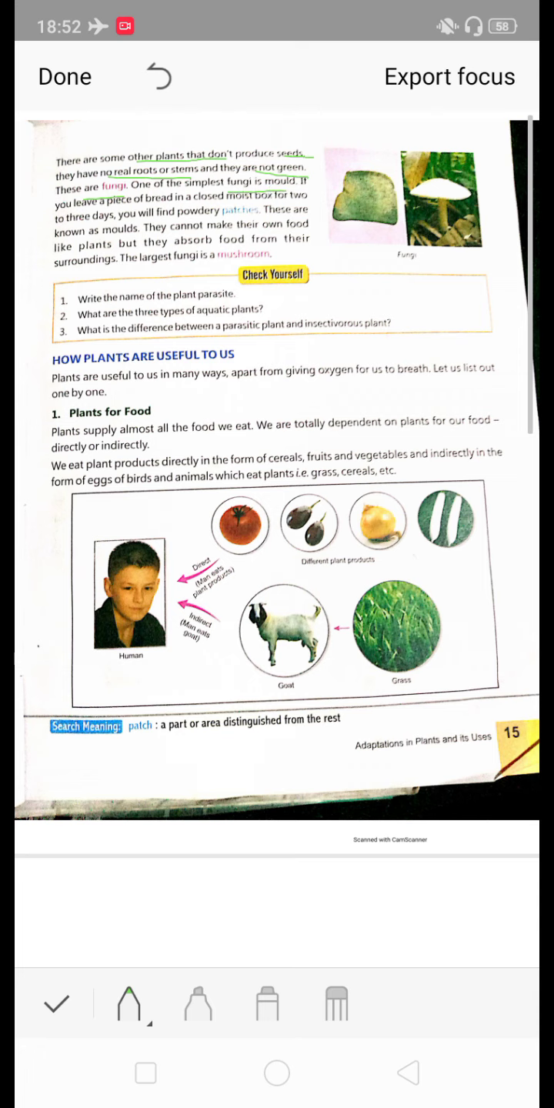
left_click_drag(77, 205, 307, 200)
left_click_drag(86, 220, 308, 218)
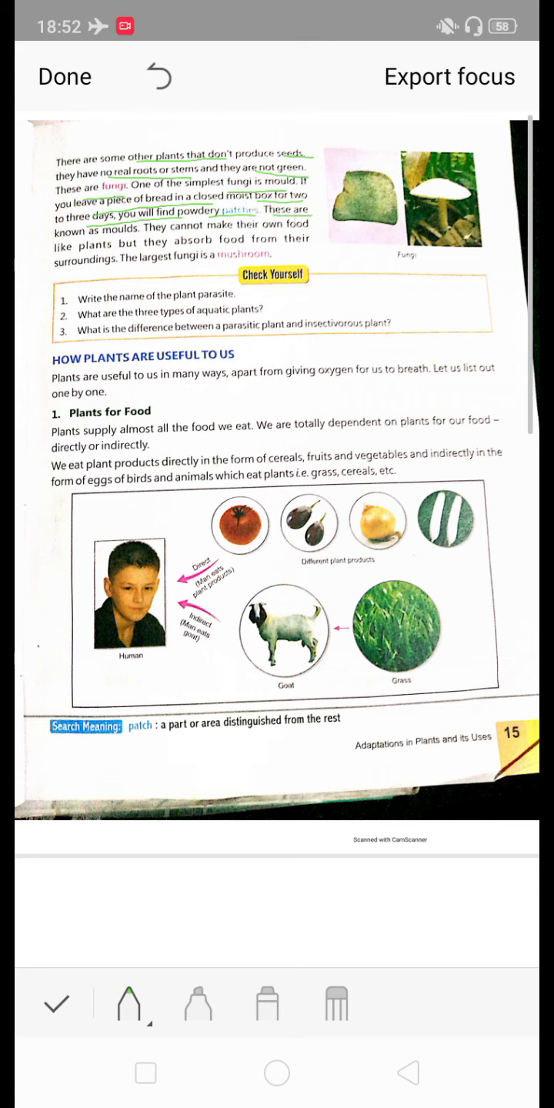
left_click_drag(79, 246, 113, 246)
left_click_drag(171, 234, 308, 232)
left_click_drag(104, 248, 323, 245)
mouse_move(67, 271)
left_mouse_down()
mouse_move(115, 269)
mouse_move(176, 278)
mouse_move(262, 267)
left_mouse_up()
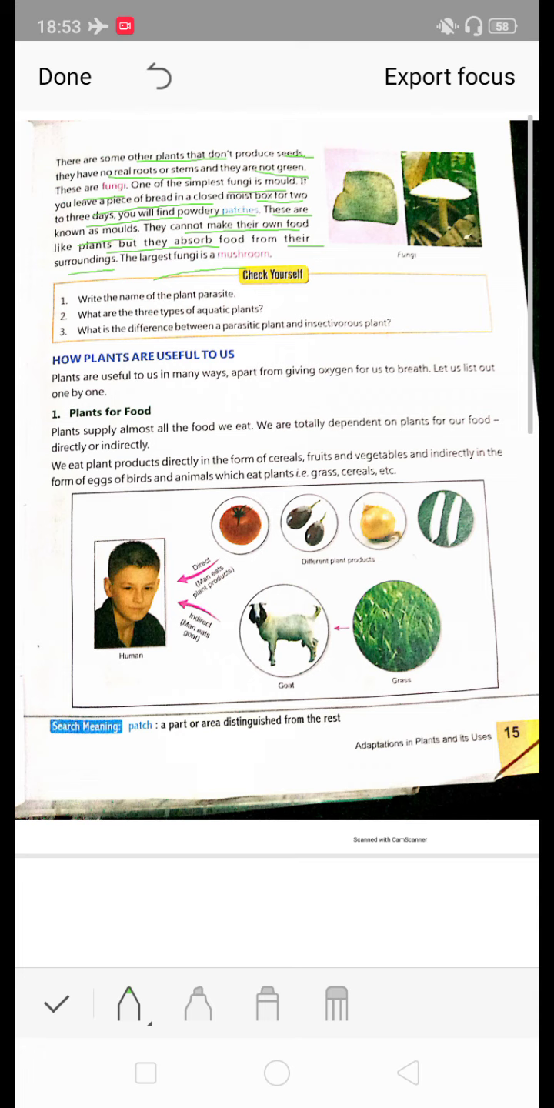
- Underline "USEFUL TO US" in the heading and the intro sentence about plants being useful
left_click_drag(154, 359, 252, 354)
left_click_drag(139, 398, 506, 384)
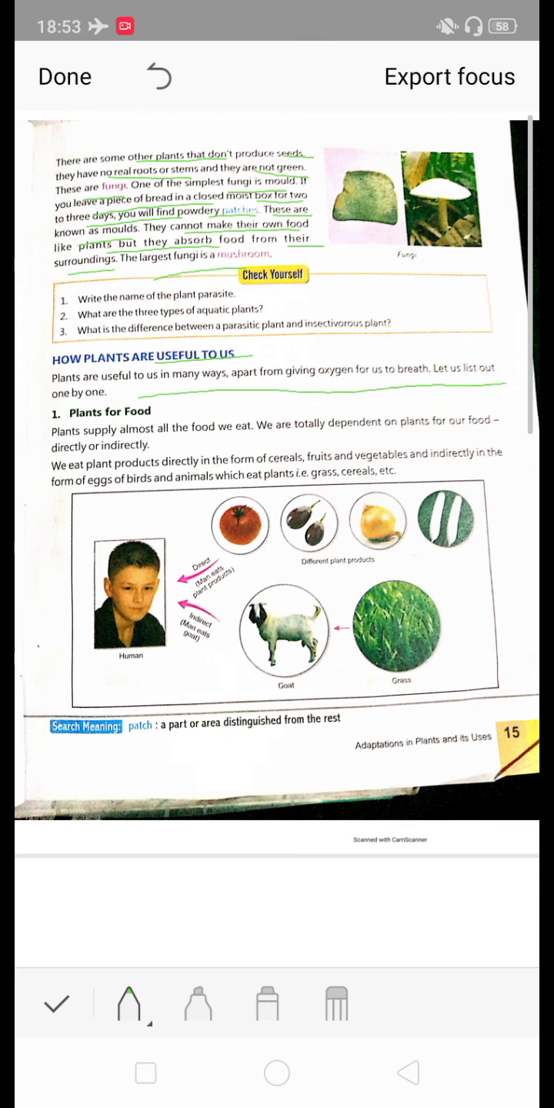
left_click_drag(53, 396, 123, 394)
- Underline the Plants for Food heading and its lines, through "form of eggs of birds"
left_click_drag(69, 420, 157, 418)
left_click_drag(183, 441, 267, 436)
left_click_drag(327, 432, 538, 419)
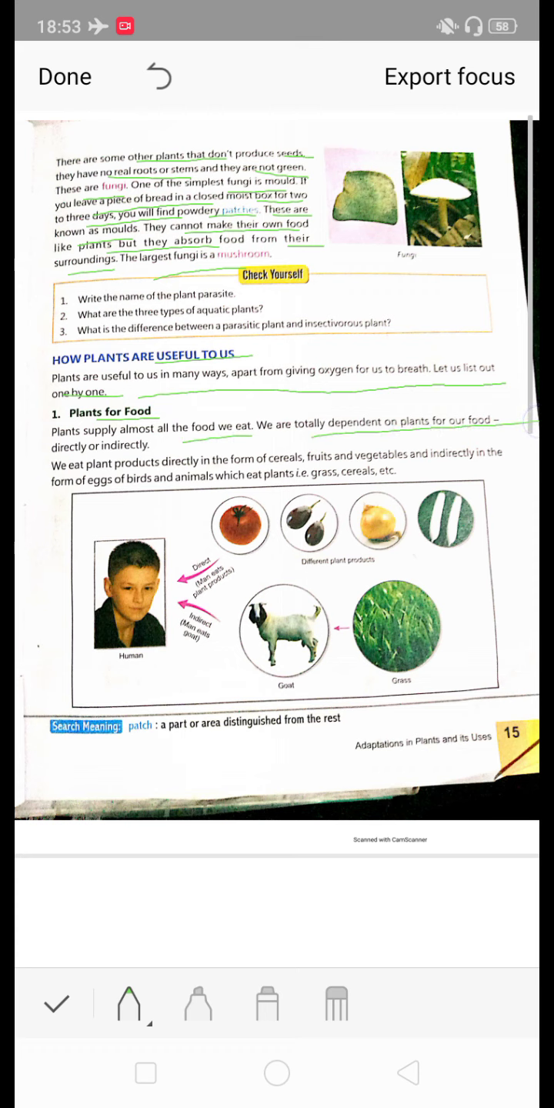
left_click_drag(87, 453, 149, 451)
left_click_drag(87, 471, 212, 467)
left_click_drag(294, 469, 447, 463)
mouse_move(51, 488)
left_mouse_down()
mouse_move(152, 481)
mouse_move(312, 484)
left_mouse_up()
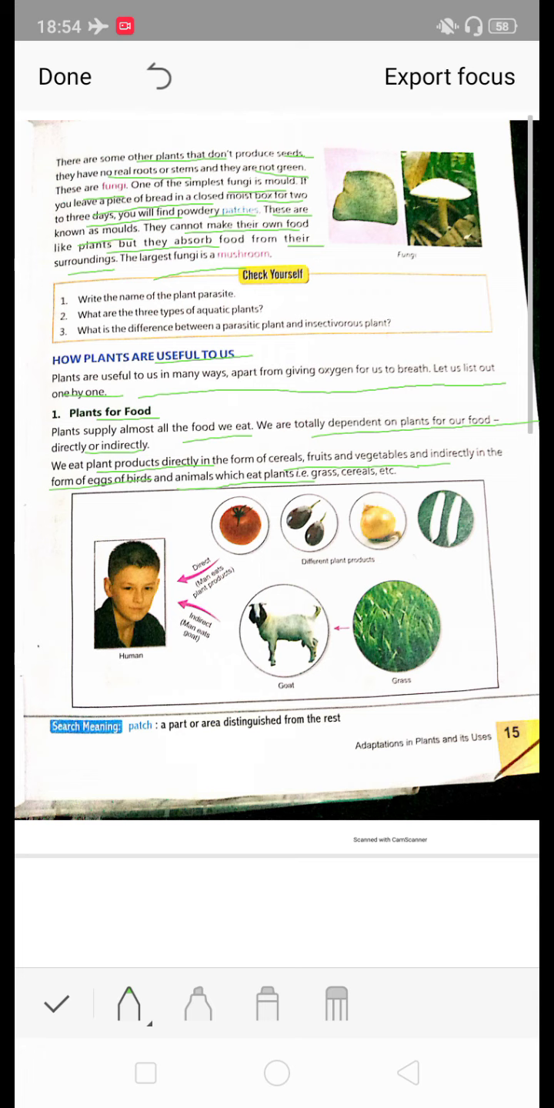
- Underline the Goat, Grass, Human and Different plant products diagram captions
left_click_drag(267, 702, 325, 695)
left_click_drag(380, 689, 429, 693)
left_click_drag(225, 676, 154, 656)
left_click_drag(323, 558, 260, 562)
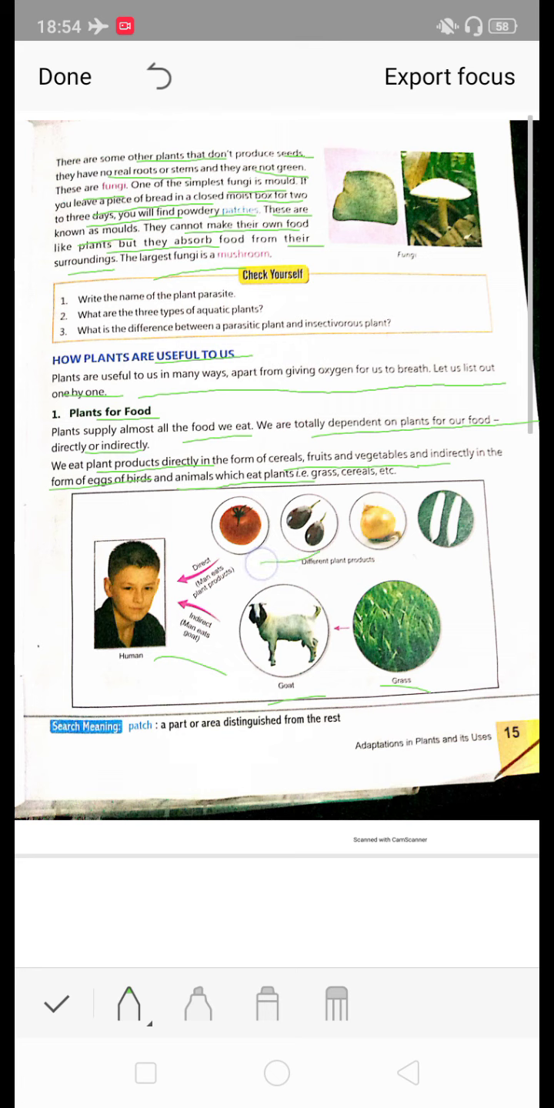
left_click_drag(435, 551, 390, 565)
- Keep the page 1 underlines, scroll to page 2, and switch back to the pen
left_click(57, 1002)
scroll(325, 641, "down", 5)
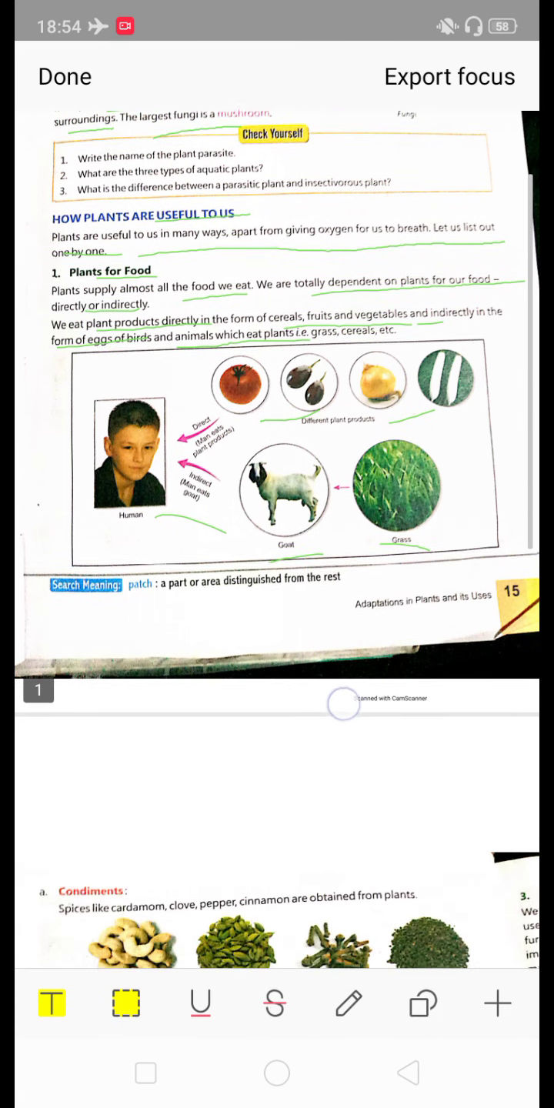
scroll(324, 642, "down", 6)
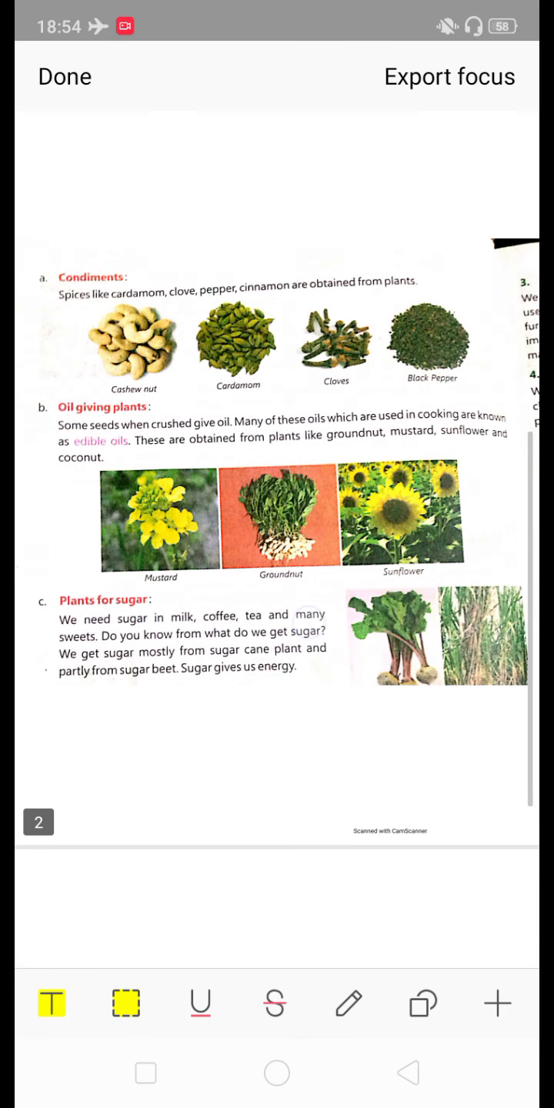
left_click(350, 1004)
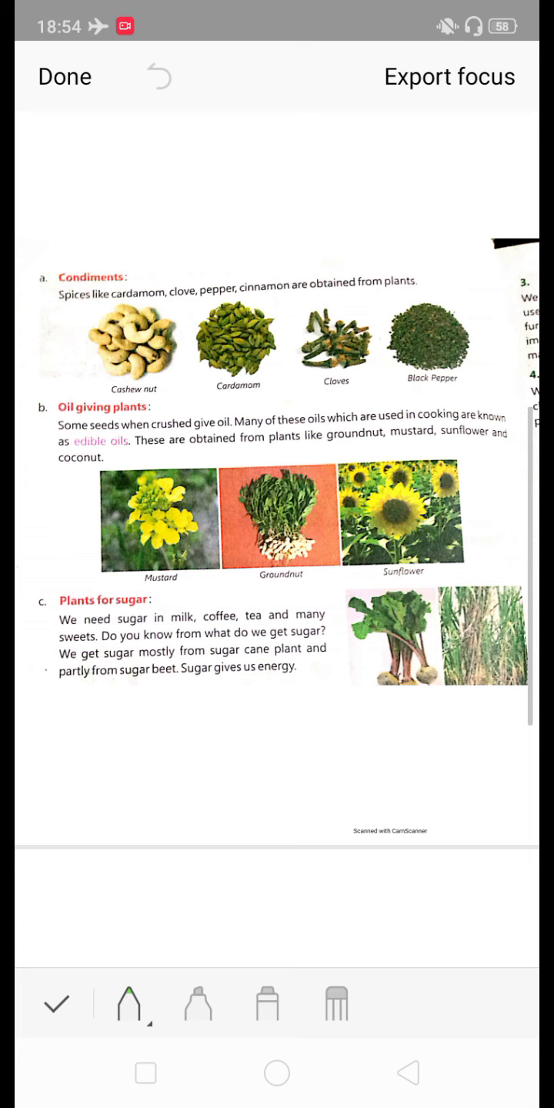
- Underline the Condiments sentence about spices like cardamom obtained from plants
left_click_drag(60, 291, 127, 290)
mouse_move(56, 309)
left_mouse_down()
mouse_move(204, 306)
mouse_move(247, 295)
left_mouse_up()
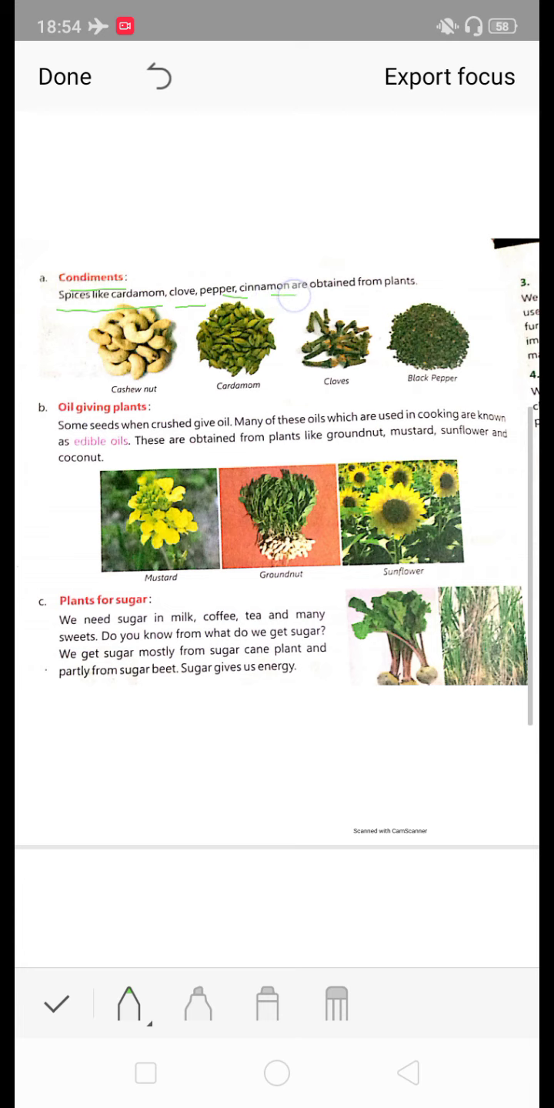
left_click_drag(331, 294, 395, 295)
- Underline the Oil giving plants section through "coconut", plus the Plants for sugar heading
left_click_drag(75, 413, 165, 415)
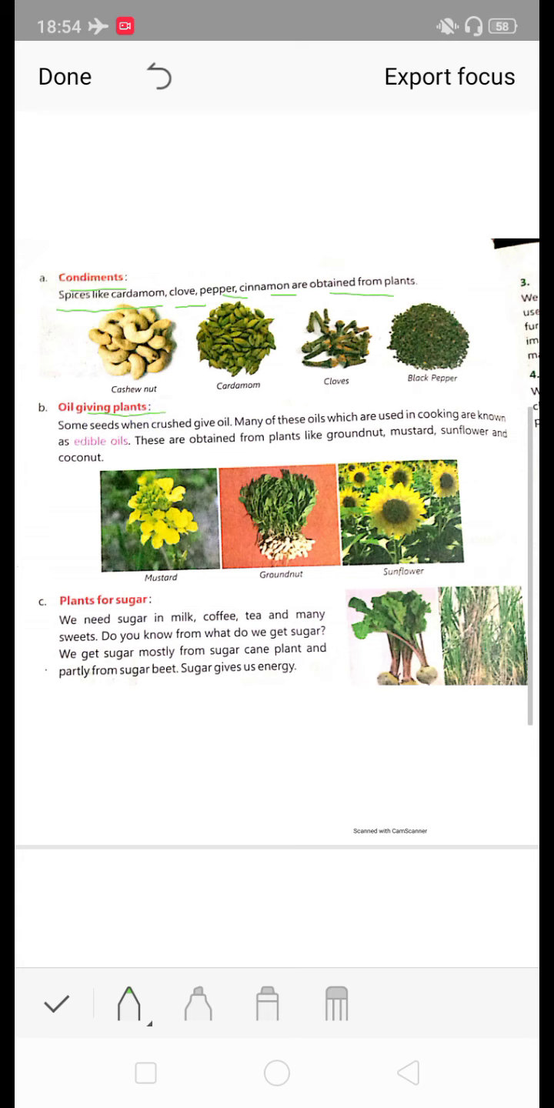
mouse_move(90, 429)
left_mouse_down()
mouse_move(416, 424)
mouse_move(506, 416)
left_mouse_up()
left_click_drag(74, 448, 129, 451)
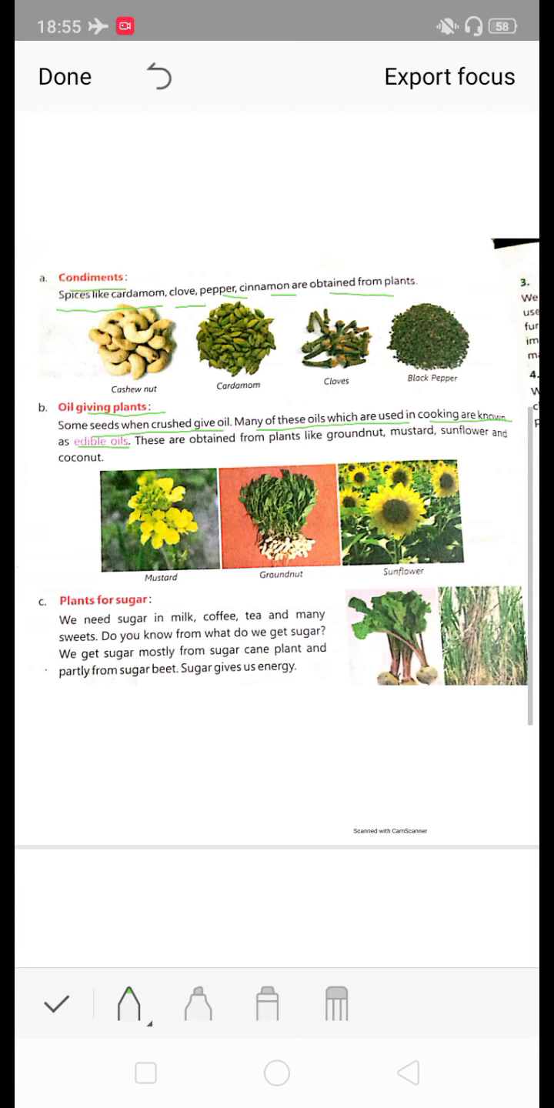
mouse_move(191, 443)
left_mouse_down()
mouse_move(367, 442)
mouse_move(416, 436)
left_mouse_up()
left_click_drag(67, 465, 79, 465)
left_click_drag(60, 608, 151, 608)
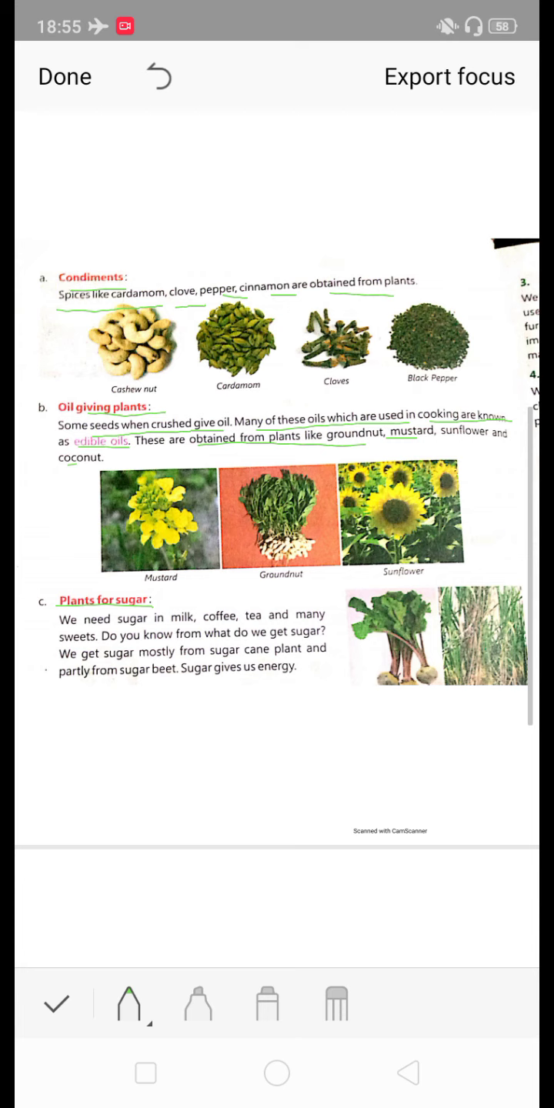
- Underline the sugar paragraph from milk and coffee through sugar beet, then scroll to the matching table
left_click_drag(75, 622, 328, 615)
left_click_drag(60, 641, 95, 640)
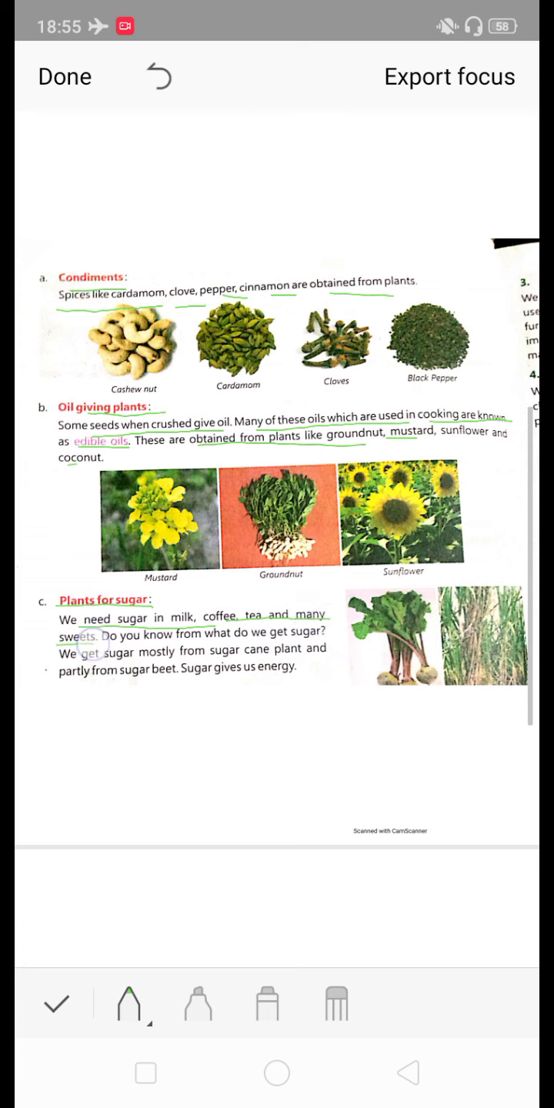
left_click_drag(143, 640, 331, 638)
left_click_drag(61, 661, 283, 651)
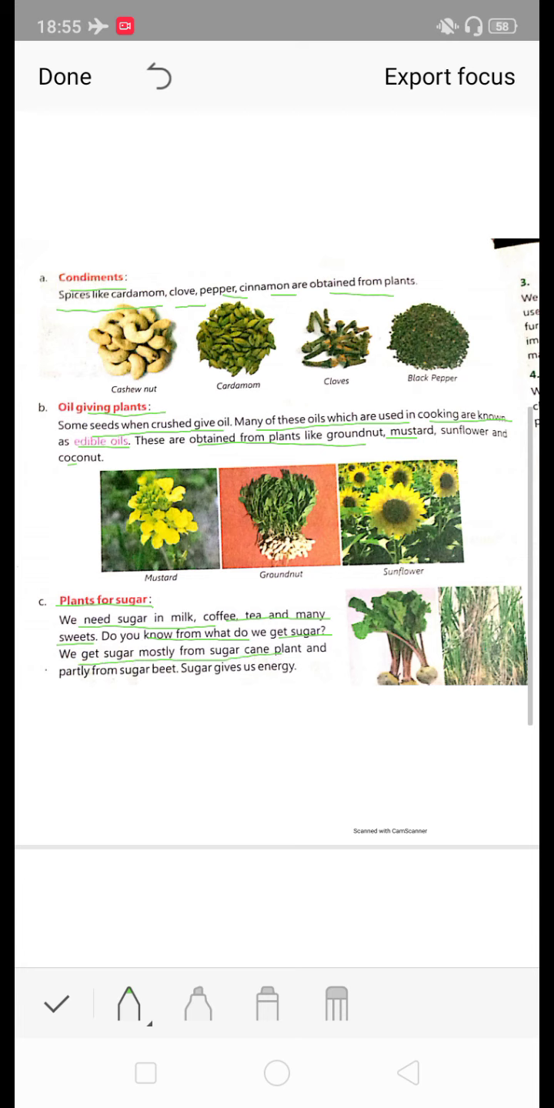
mouse_move(67, 690)
left_mouse_down()
mouse_move(184, 696)
mouse_move(280, 682)
left_mouse_up()
left_click(56, 1003)
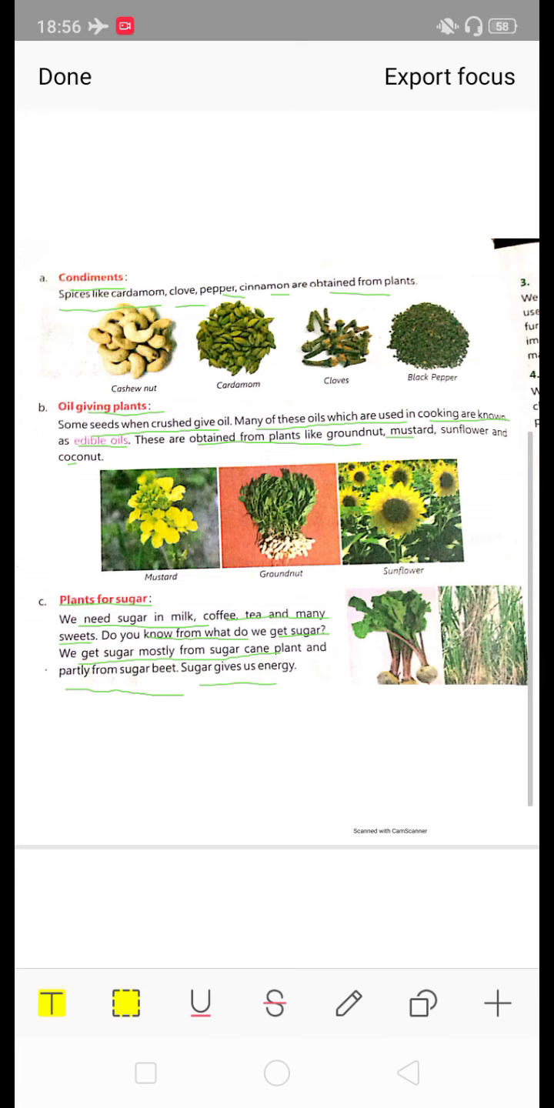
scroll(458, 608, "down", 7)
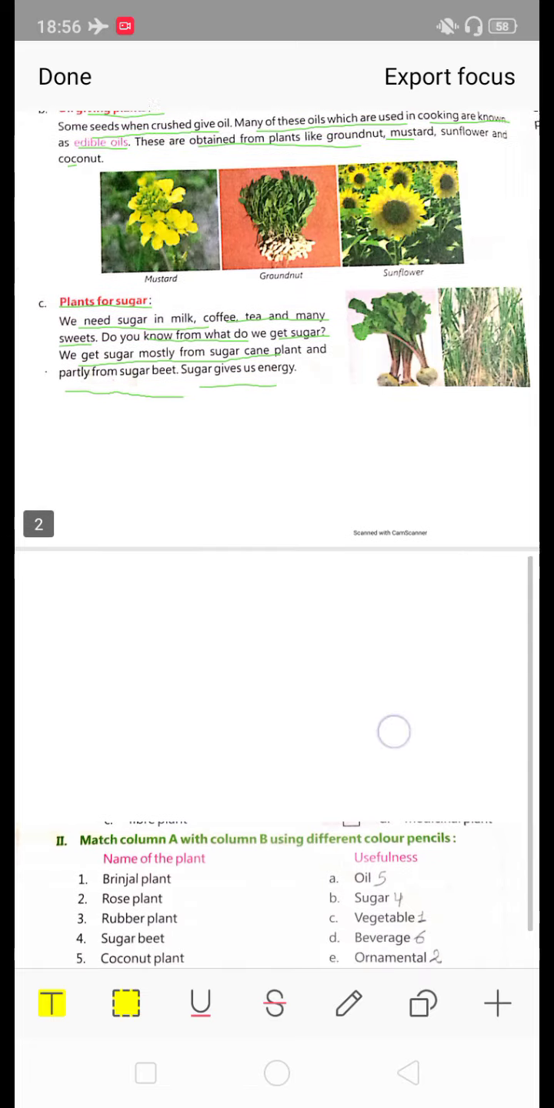
- Underline Brinjal, Rose and Rubber plants with their Vegetable, Ornamental and Rubber uses
left_click(349, 1004)
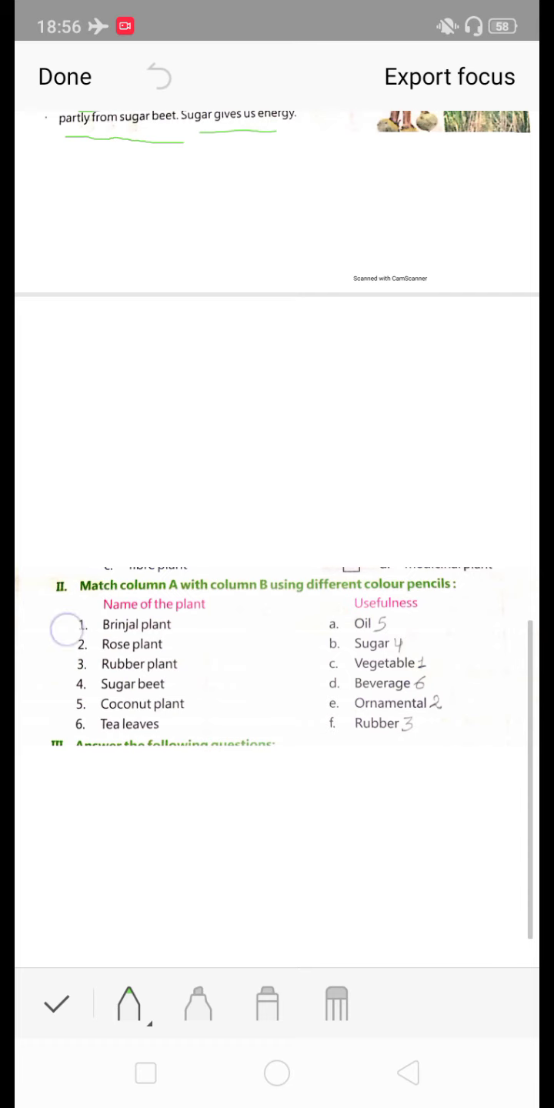
left_click_drag(67, 628, 108, 620)
left_click_drag(445, 661, 494, 662)
left_click_drag(143, 655, 180, 649)
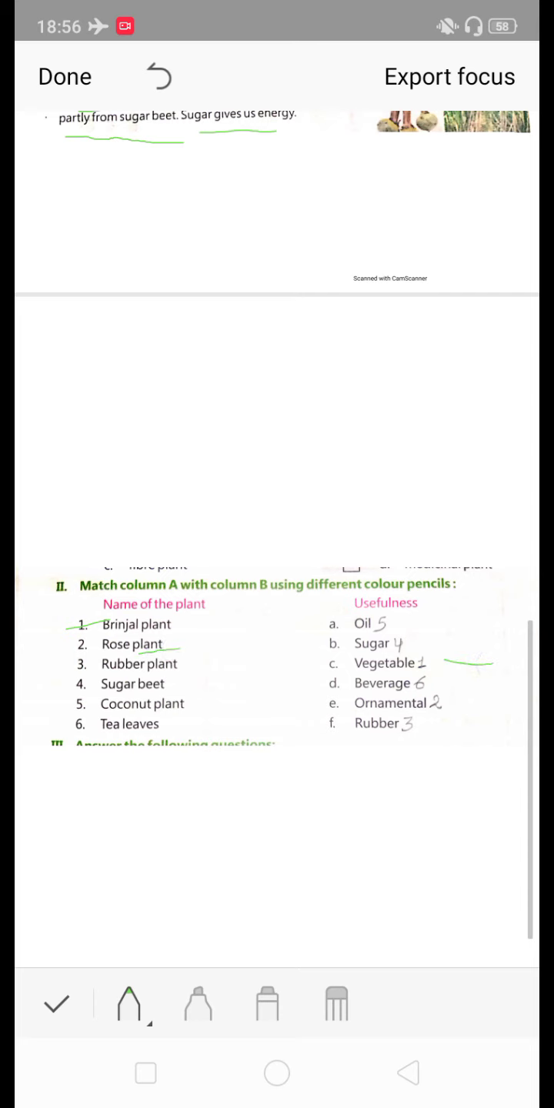
left_click_drag(433, 712, 477, 717)
left_click_drag(165, 669, 191, 668)
left_click_drag(341, 748, 417, 744)
- Underline Sugar beet, Coconut and Tea leaves with their Sugar, Oil and Beverage uses
left_click_drag(136, 691, 165, 691)
left_click_drag(356, 653, 390, 652)
left_click_drag(143, 706, 215, 704)
left_click_drag(351, 628, 412, 623)
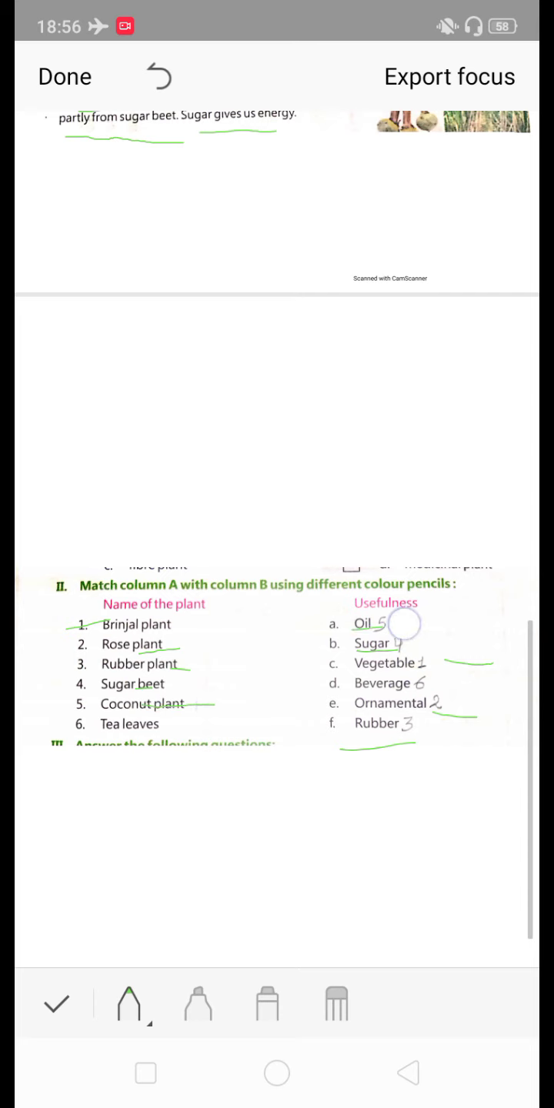
left_click_drag(106, 738, 168, 732)
left_click_drag(357, 694, 427, 691)
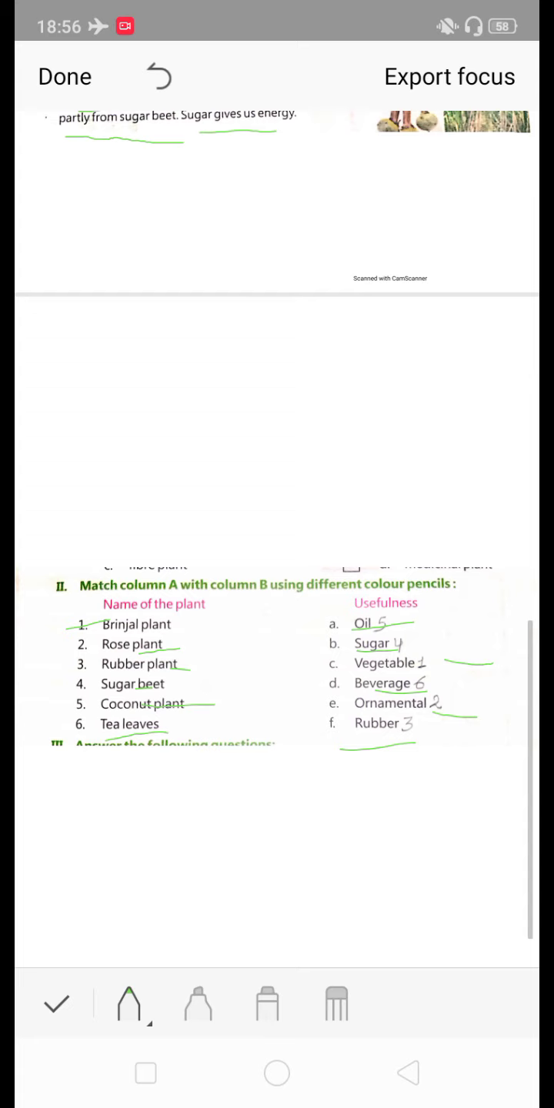